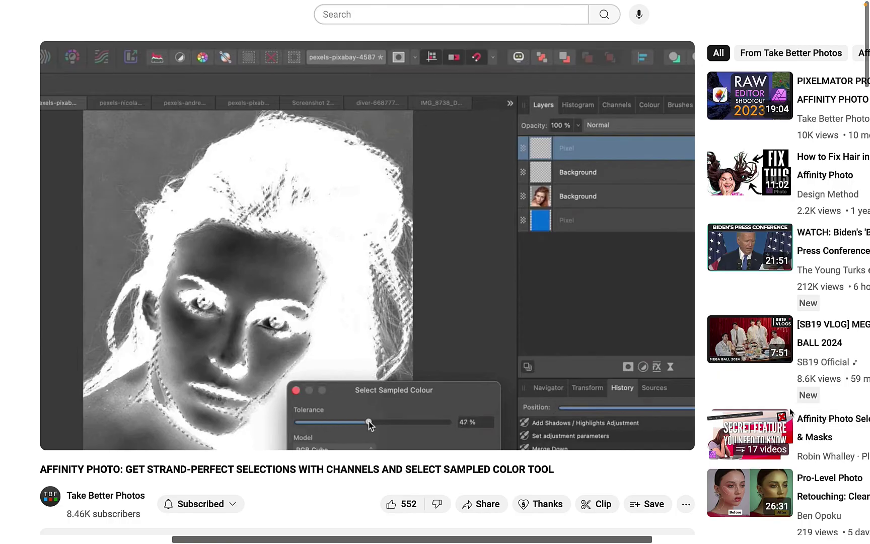
# Scroll down through the viewer comments under the hair-selection tutorial video.
pyautogui.scroll(-8, 790, 412)
pyautogui.scroll(-6, 790, 412)
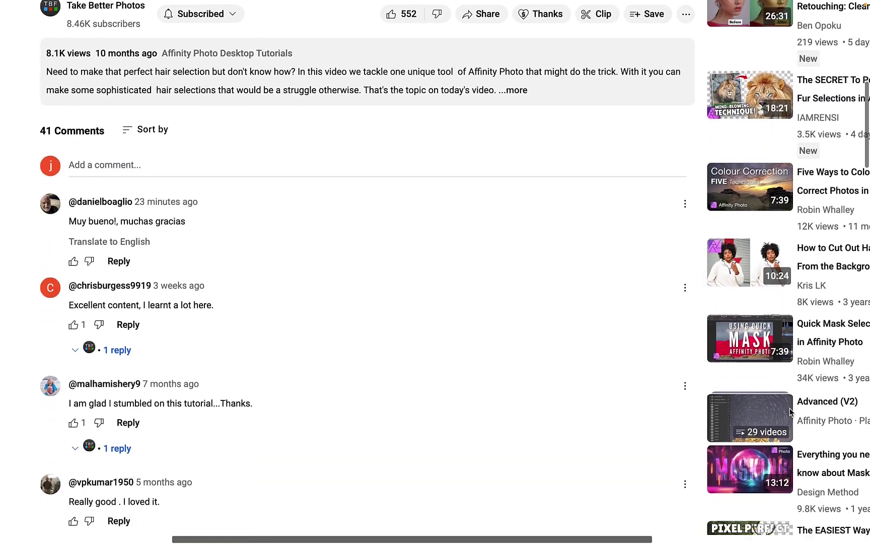
pyautogui.scroll(-8, 790, 412)
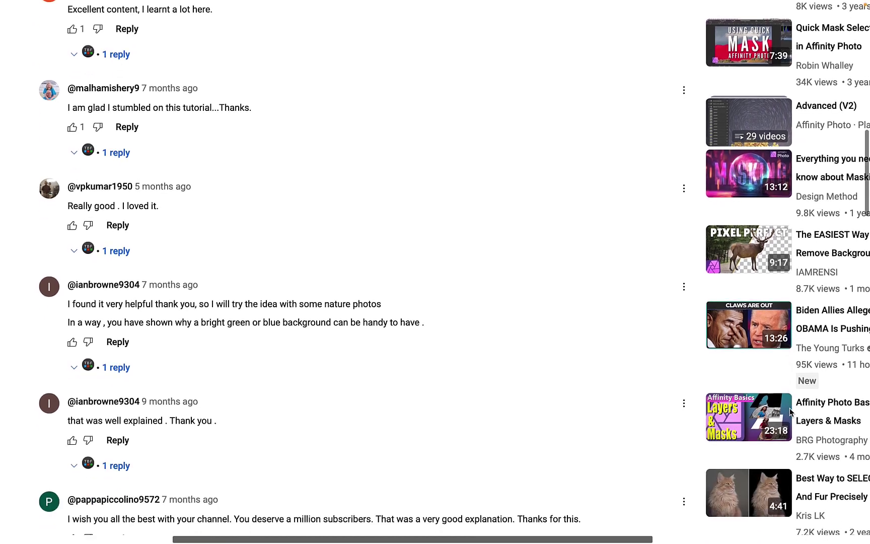
pyautogui.scroll(-7, 790, 412)
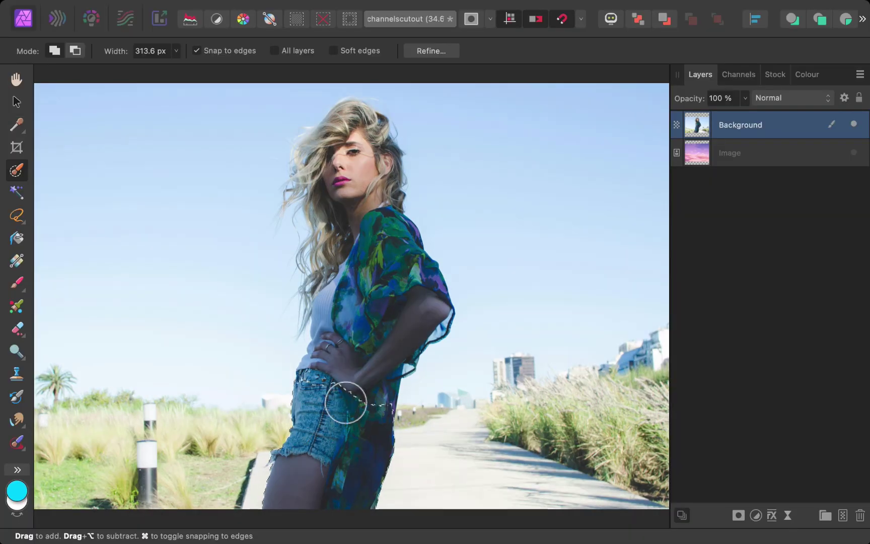
# Brush a selection over the woman, then matte-paint her hair above the shoulder, top and left side in Refine Selection.
pyautogui.moveTo(346, 402)
pyautogui.mouseDown()
pyautogui.moveTo(404, 274)
pyautogui.moveTo(354, 136)
pyautogui.moveTo(309, 182)
pyautogui.mouseUp()
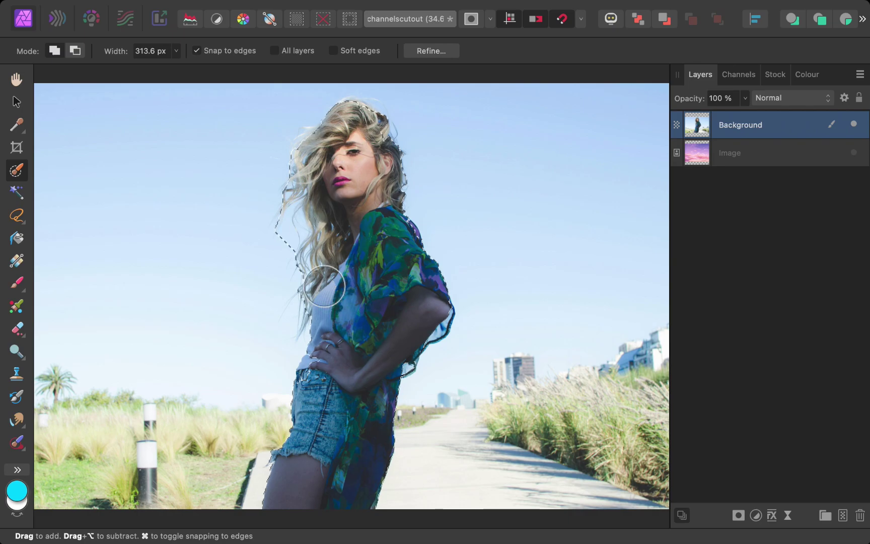
pyautogui.click(431, 51)
pyautogui.moveTo(428, 221); pyautogui.dragTo(403, 89)
pyautogui.scroll(3, 428, 194)
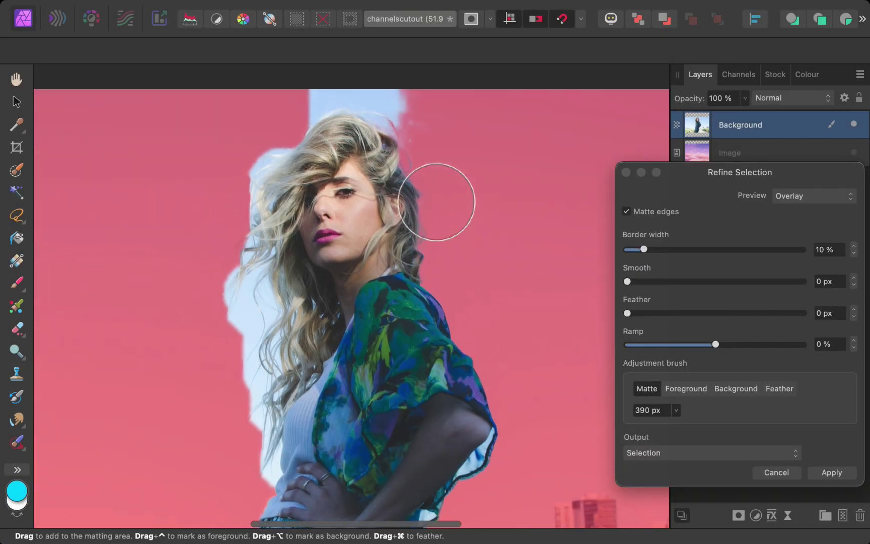
pyautogui.moveTo(403, 112)
pyautogui.mouseDown()
pyautogui.moveTo(333, 99)
pyautogui.moveTo(298, 113)
pyautogui.moveTo(248, 185)
pyautogui.moveTo(240, 222)
pyautogui.moveTo(233, 266)
pyautogui.mouseUp()
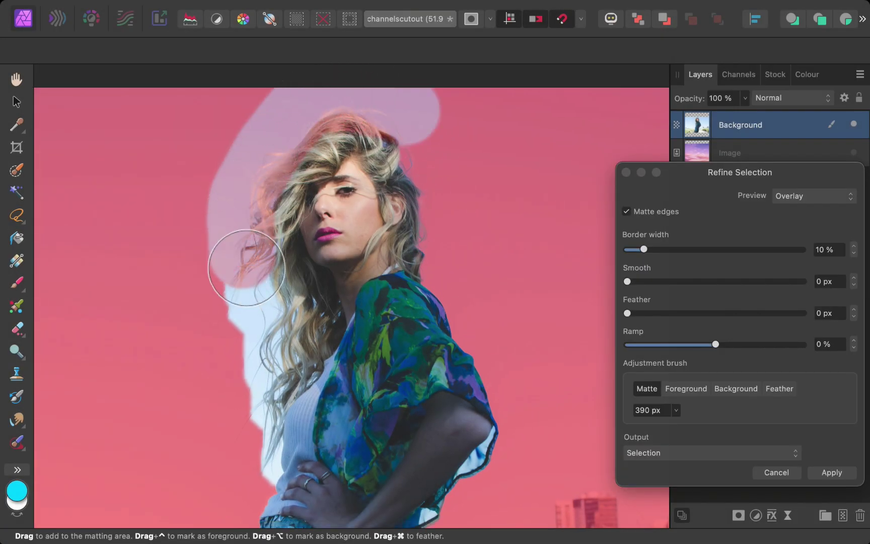
pyautogui.moveTo(418, 90); pyautogui.dragTo(294, 82)
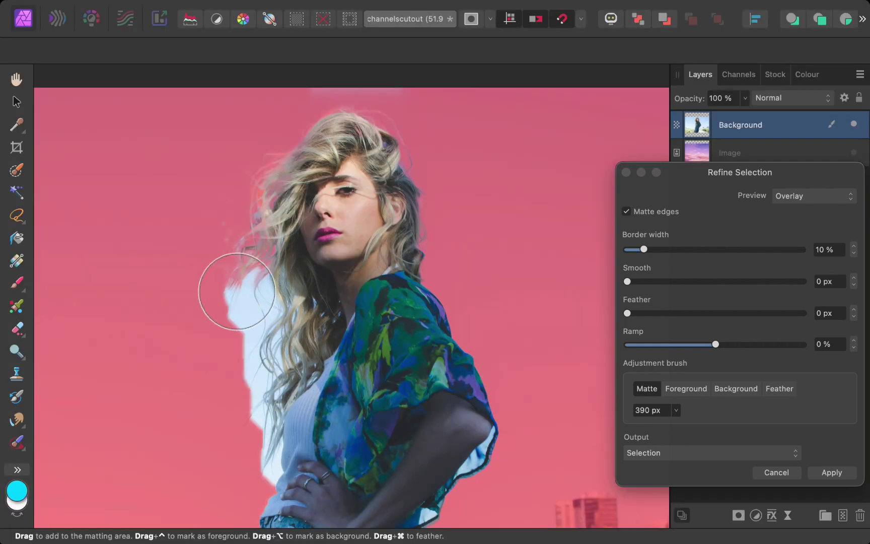
pyautogui.moveTo(249, 288); pyautogui.dragTo(265, 476)
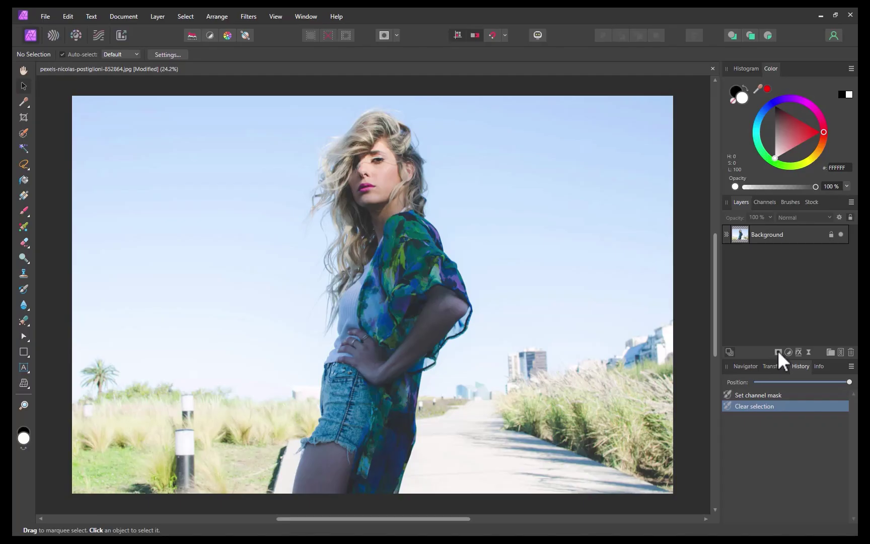
pyautogui.click(779, 351)
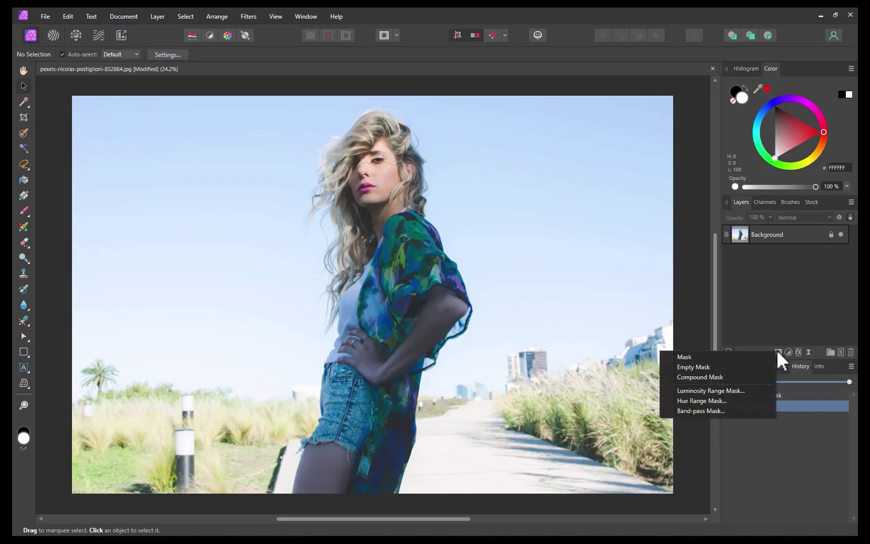
pyautogui.click(739, 390)
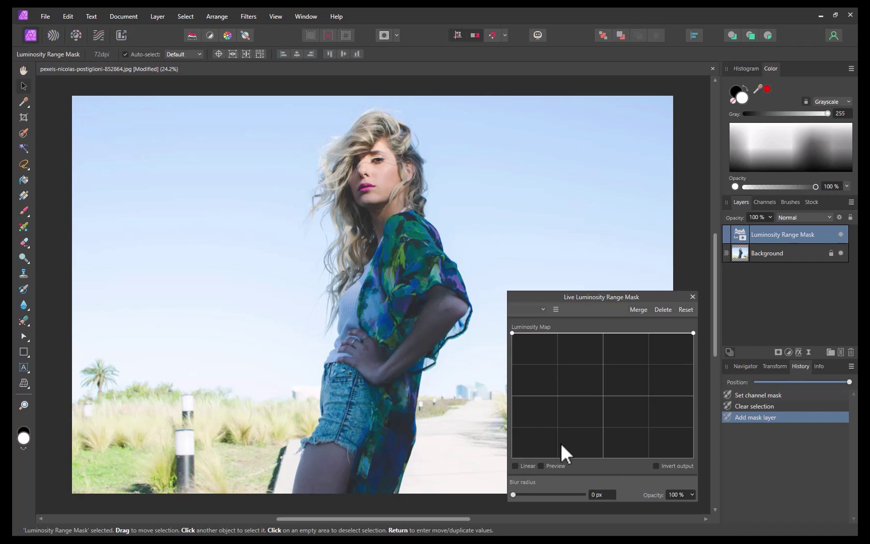
pyautogui.moveTo(693, 333); pyautogui.dragTo(694, 458)
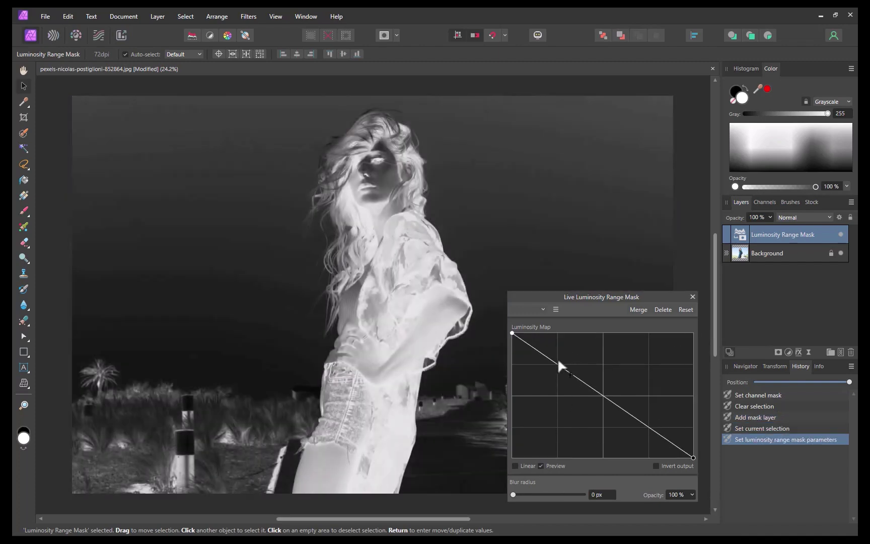
pyautogui.moveTo(558, 364); pyautogui.dragTo(569, 355)
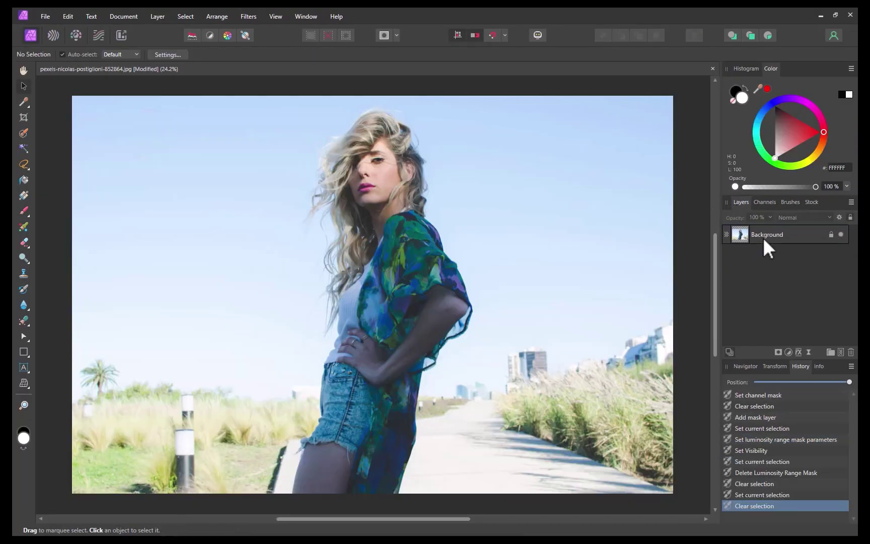
pyautogui.click(763, 235)
pyautogui.click(764, 202)
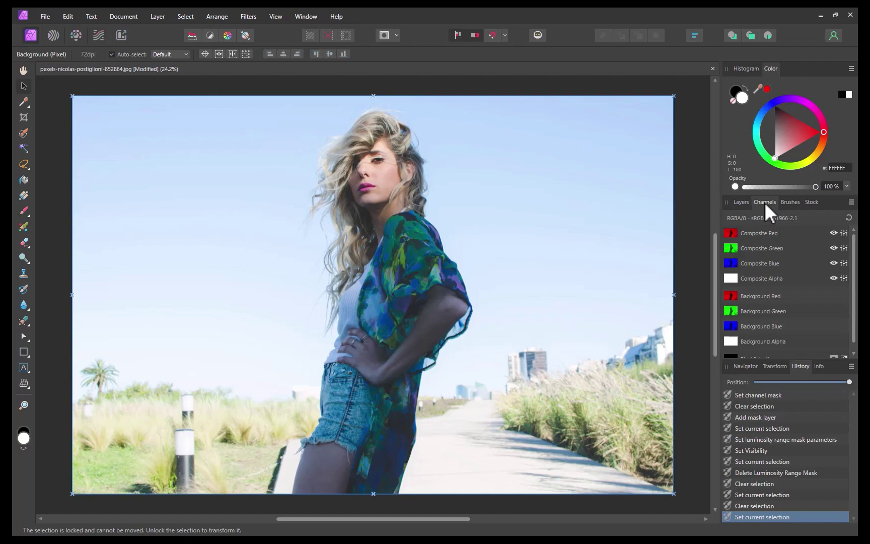
pyautogui.keyDown('alt'); pyautogui.click(739, 231); pyautogui.keyUp('alt')
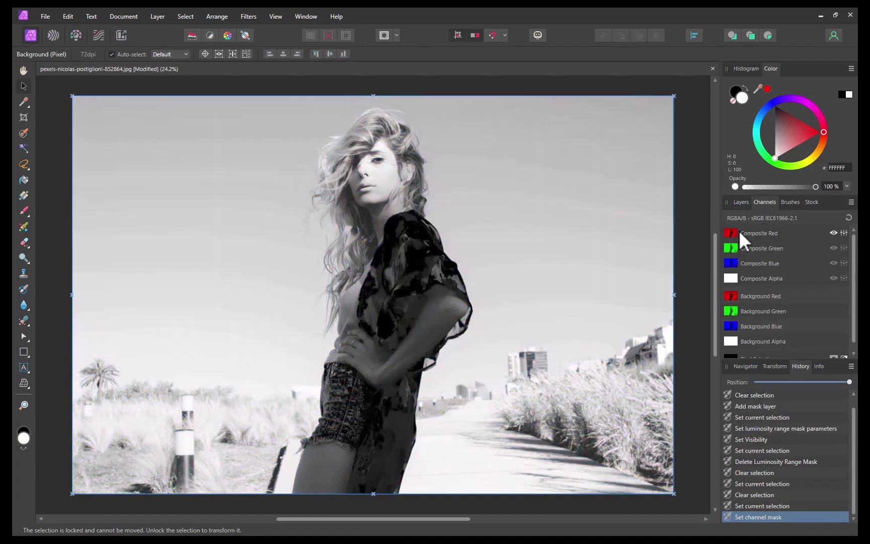
pyautogui.click(846, 217)
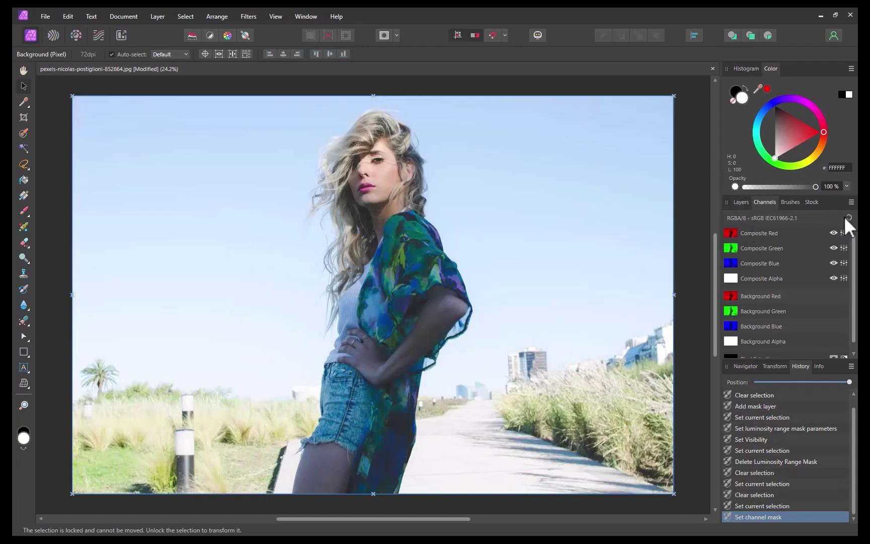
pyautogui.click(739, 202)
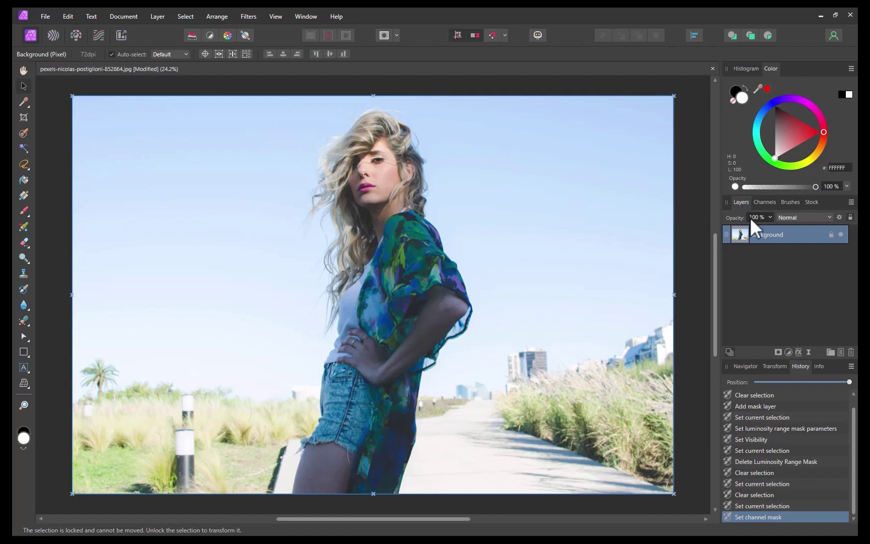
# Paste the copied photo as a new layer and display its channel list.
pyautogui.hotkey('ctrl', 'v')
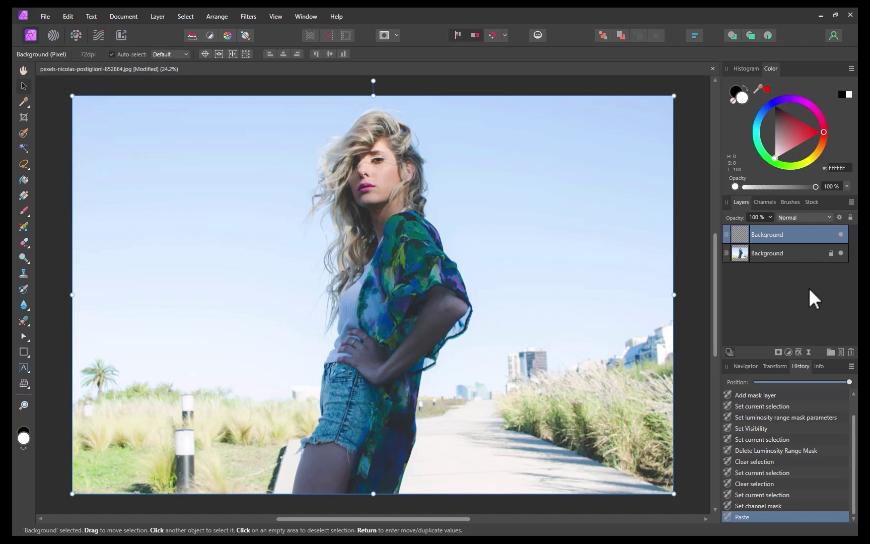
pyautogui.click(758, 202)
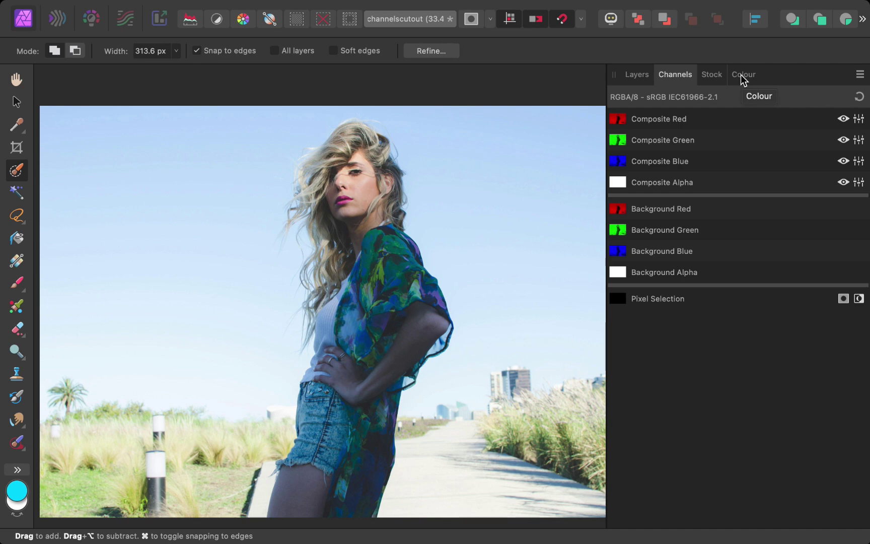
pyautogui.press('v')
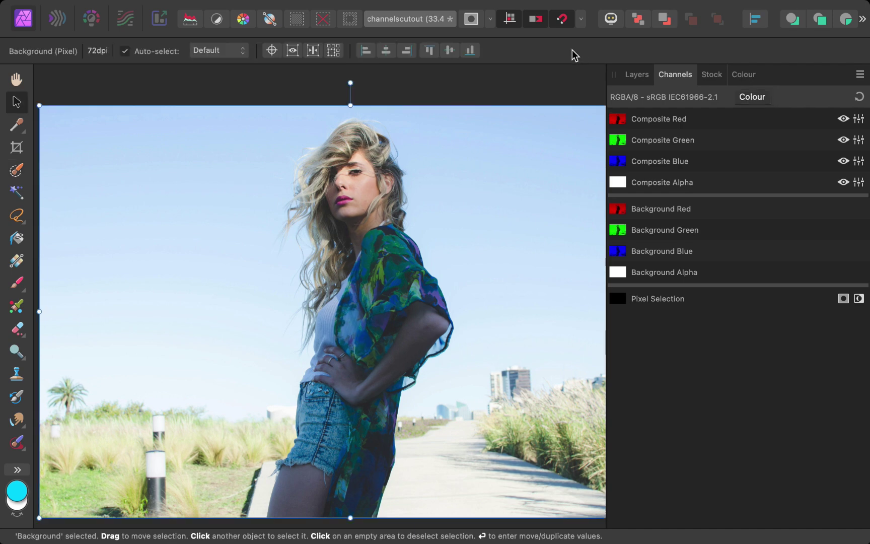
pyautogui.click(526, 97)
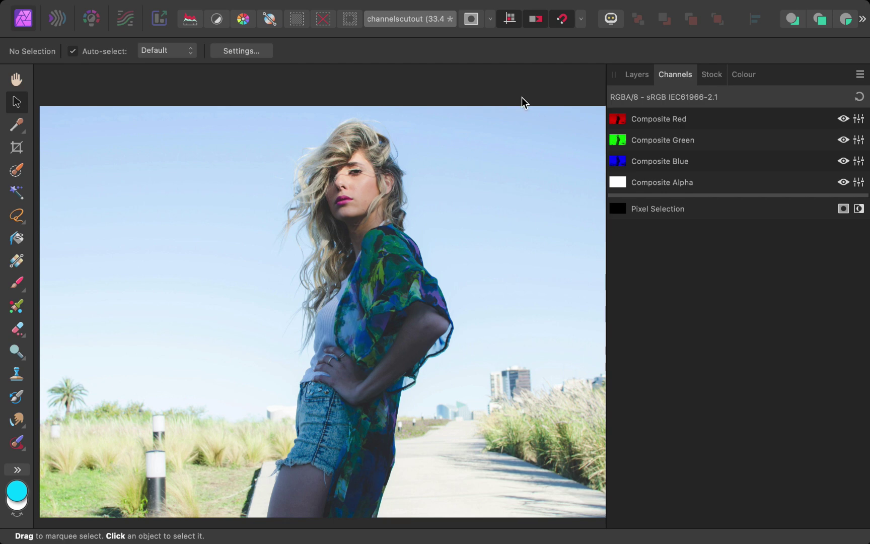
pyautogui.click(644, 75)
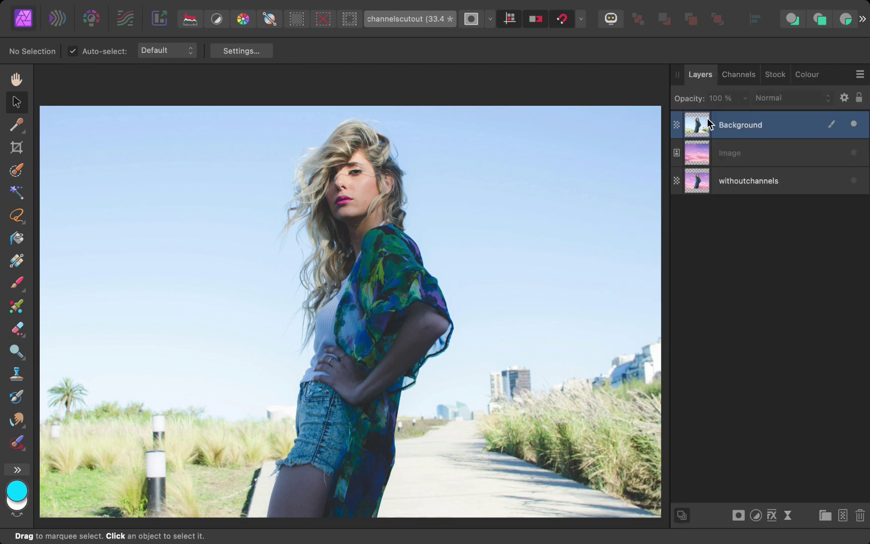
pyautogui.click(717, 154)
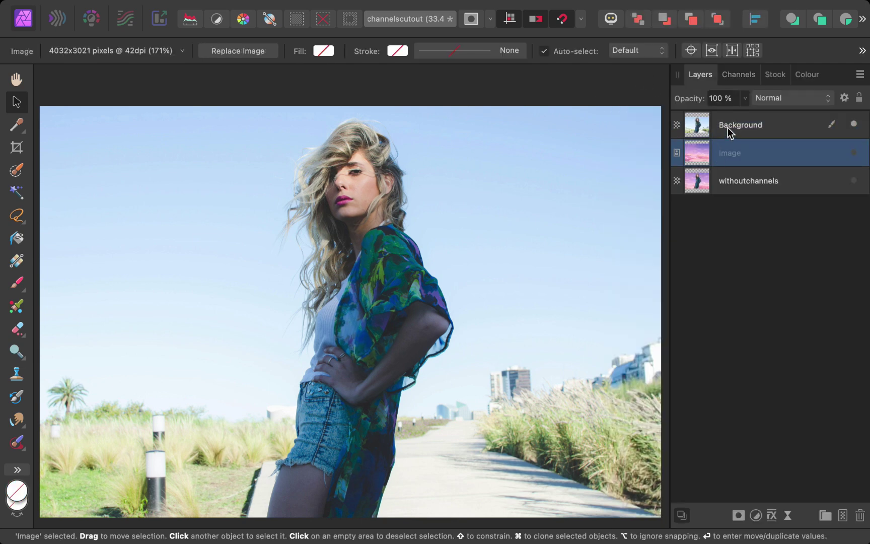
pyautogui.click(730, 132)
pyautogui.click(738, 76)
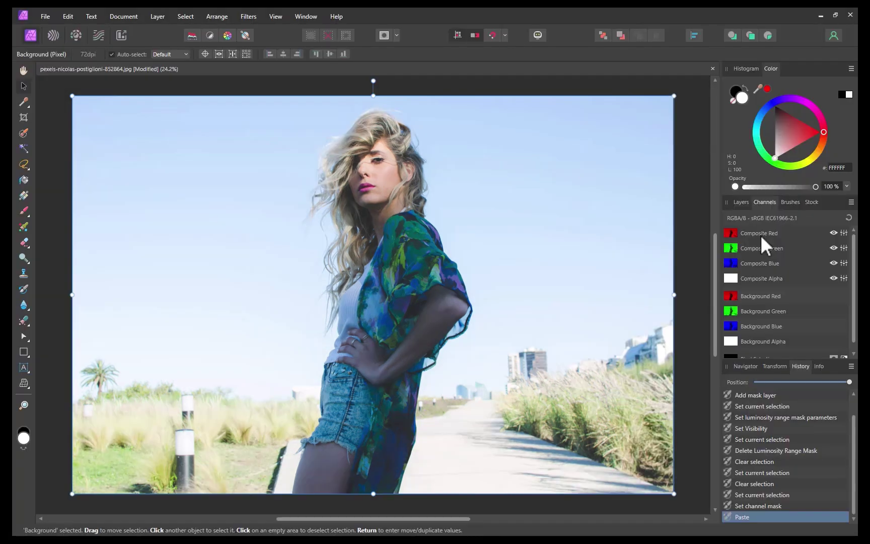
# Preview the red, green and blue channels in turn, ending on blue alone.
pyautogui.click(761, 234)
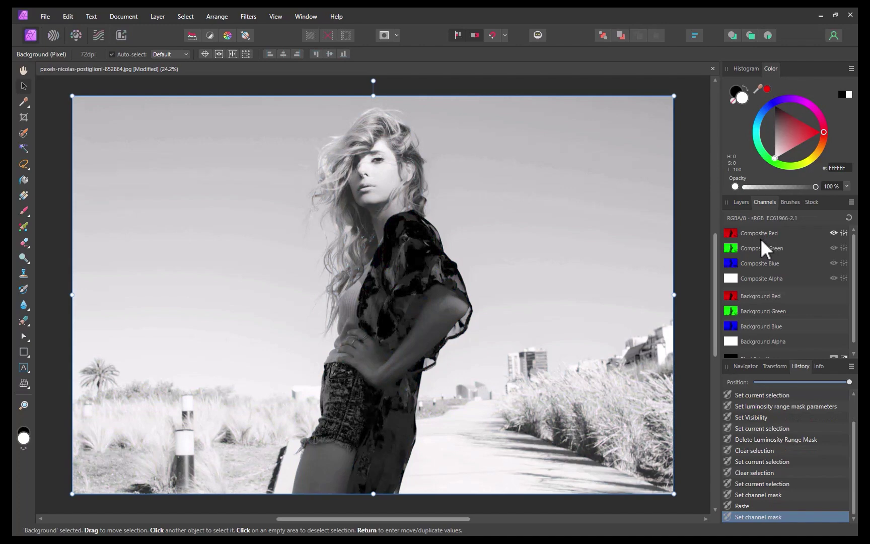
pyautogui.click(760, 247)
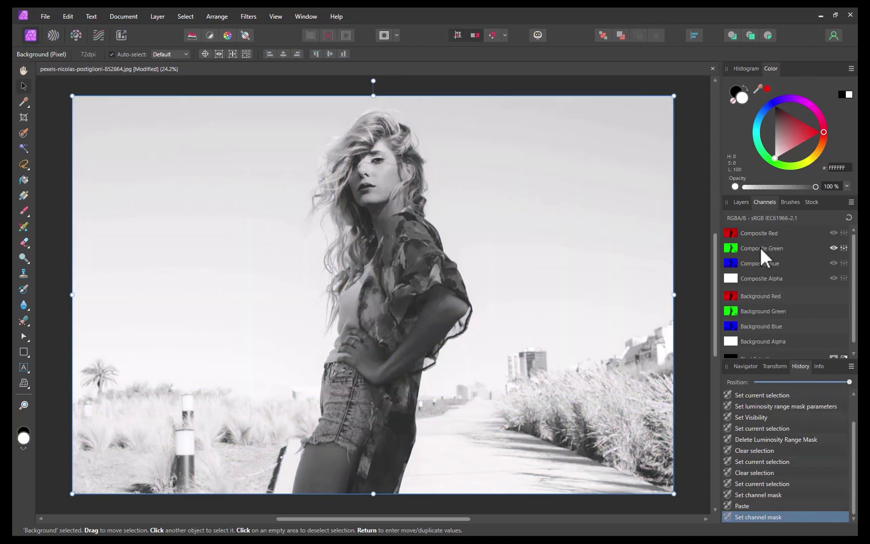
pyautogui.click(759, 263)
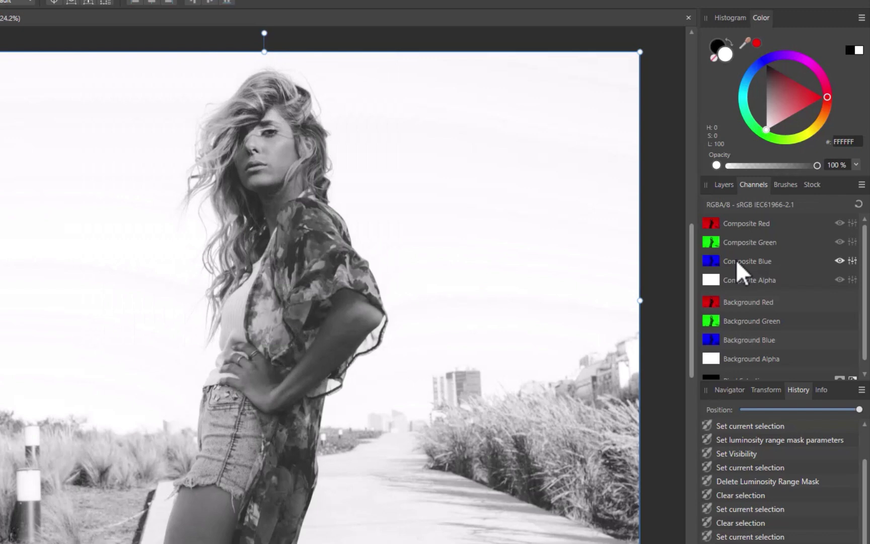
# Invert the Background Blue channel so the woman shows white against black sky.
pyautogui.rightClick(735, 348)
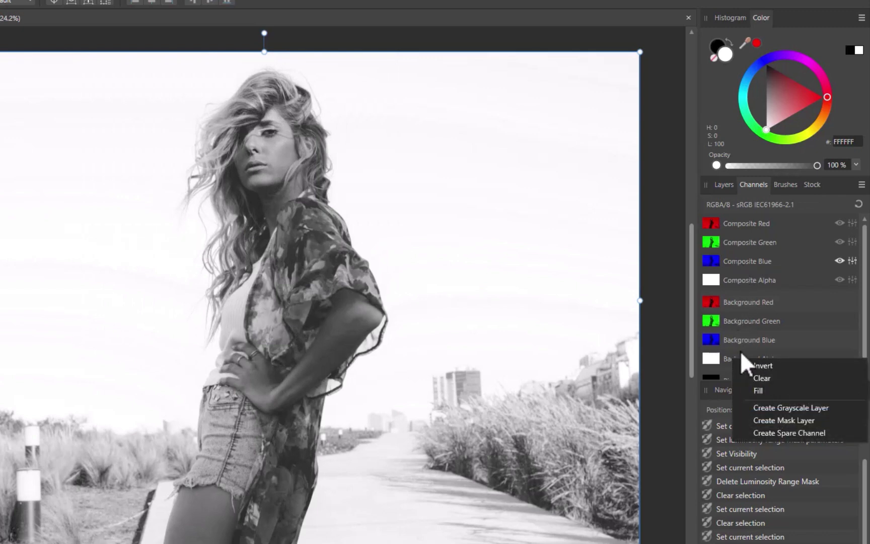
pyautogui.click(764, 364)
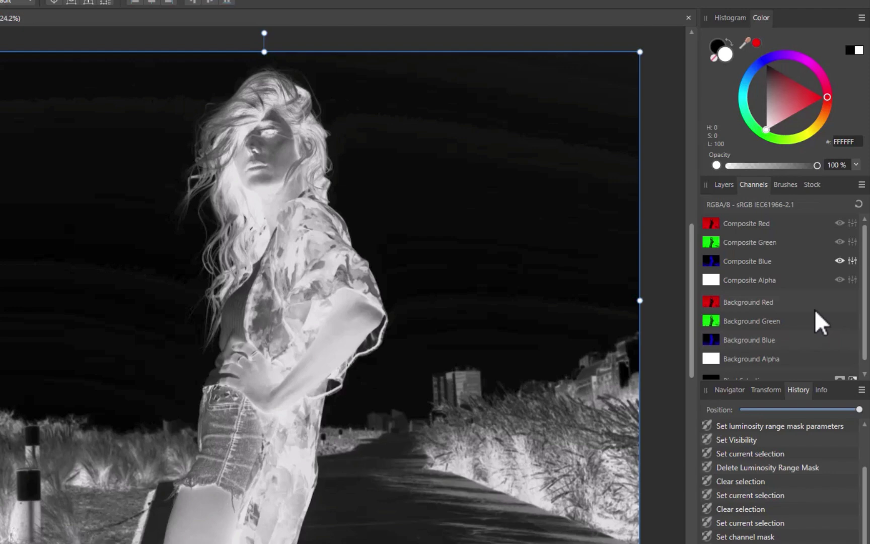
# Create a grayscale layer from inverted Background Blue, reset channels and return to Layers.
pyautogui.rightClick(733, 341)
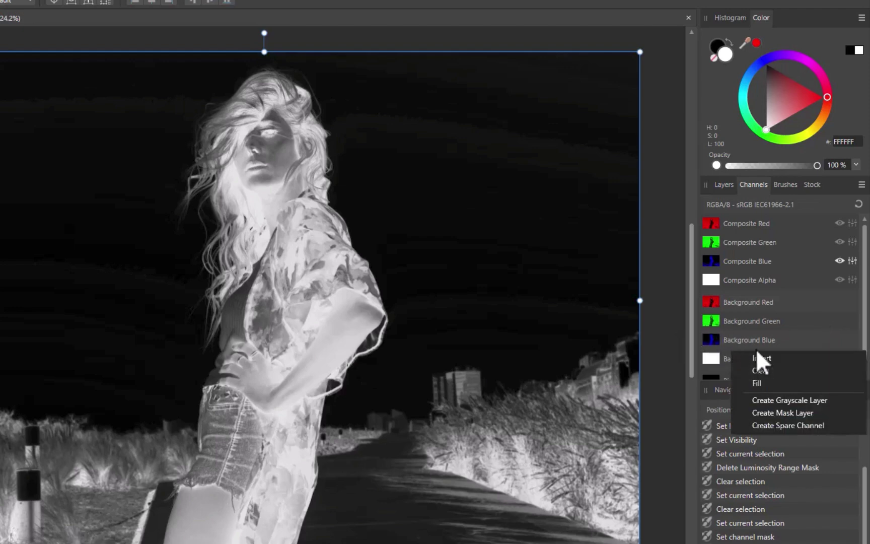
pyautogui.click(773, 398)
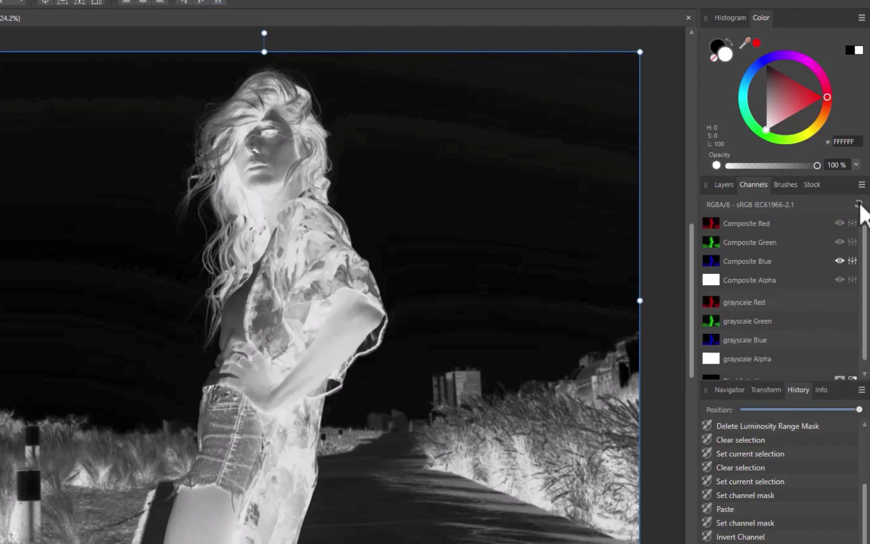
pyautogui.click(859, 204)
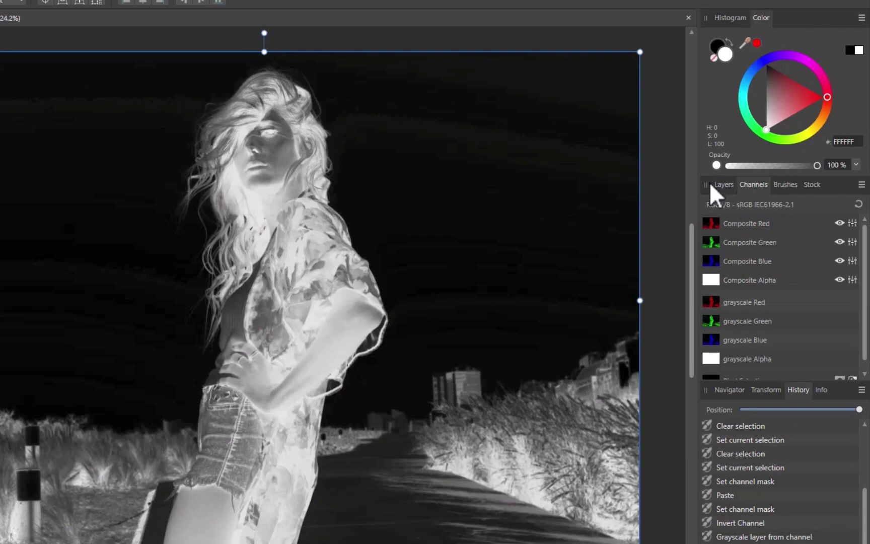
pyautogui.click(713, 183)
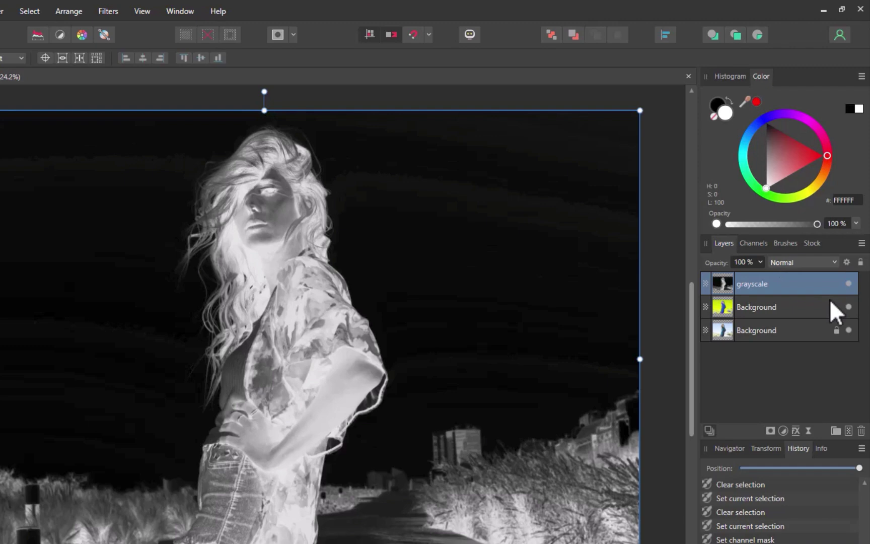
# On the grayscale layer, Select Sampled Color from the dark sky at 15% tolerance.
pyautogui.click(764, 307)
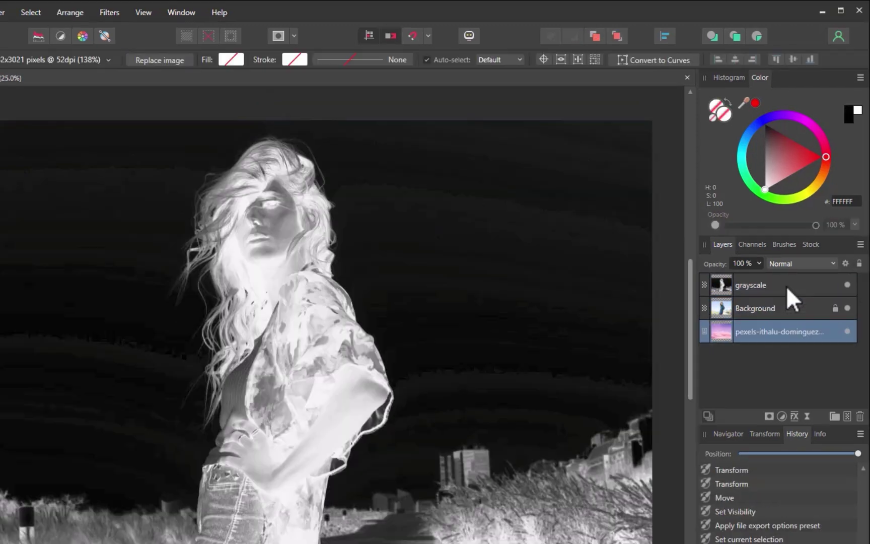
pyautogui.click(786, 286)
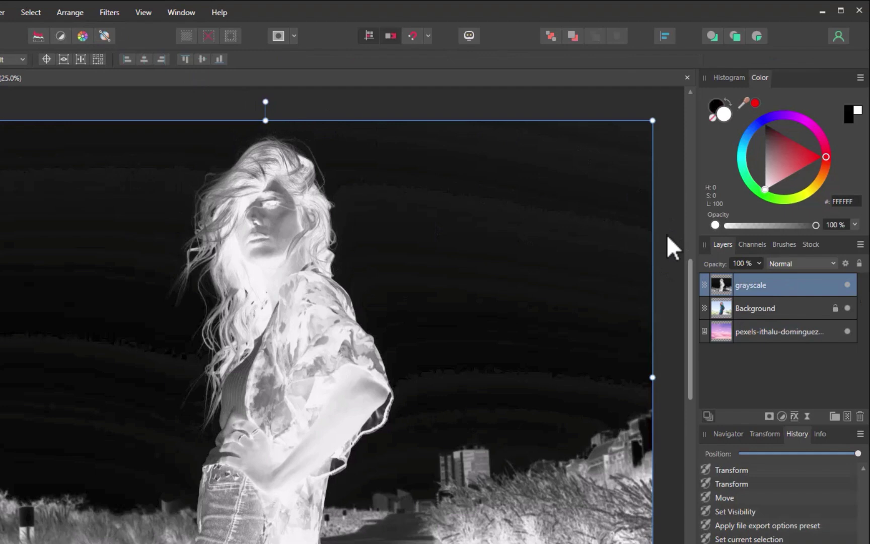
pyautogui.click(32, 8)
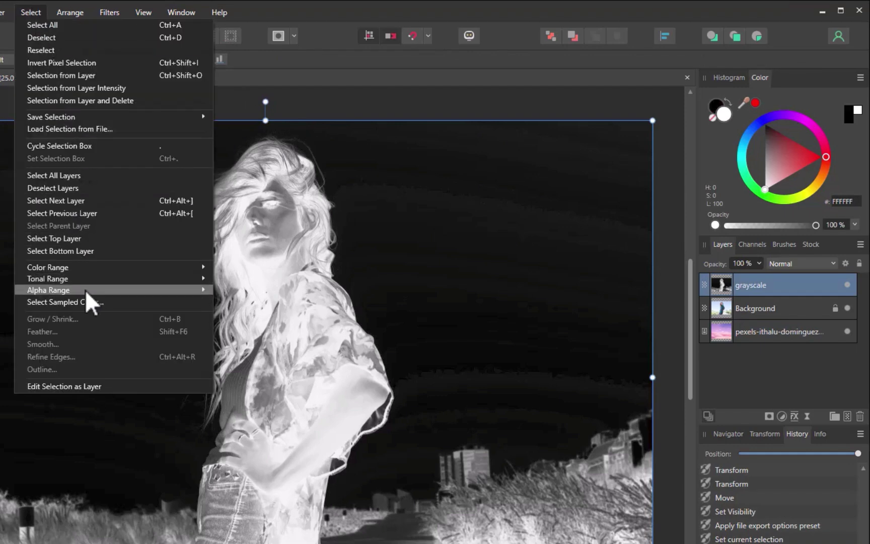
pyautogui.click(76, 302)
pyautogui.moveTo(87, 295); pyautogui.dragTo(69, 261)
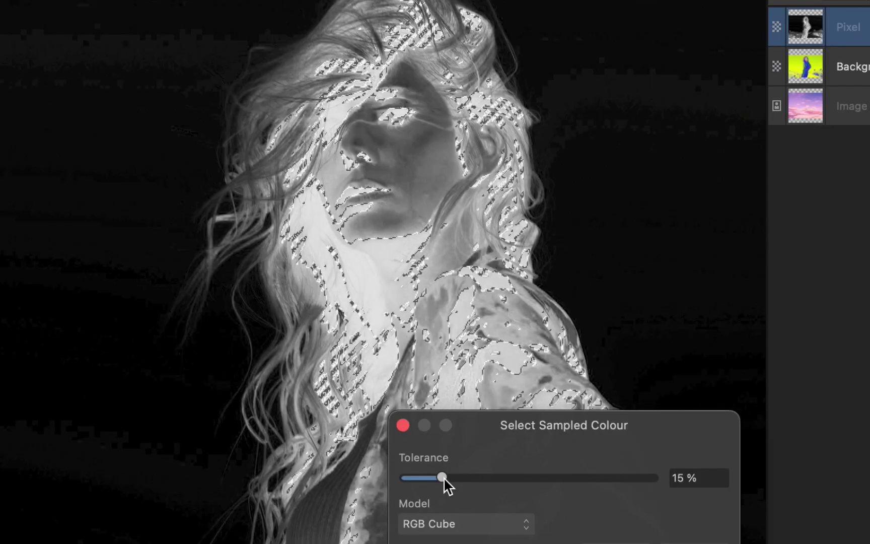
pyautogui.moveTo(447, 482); pyautogui.dragTo(666, 510)
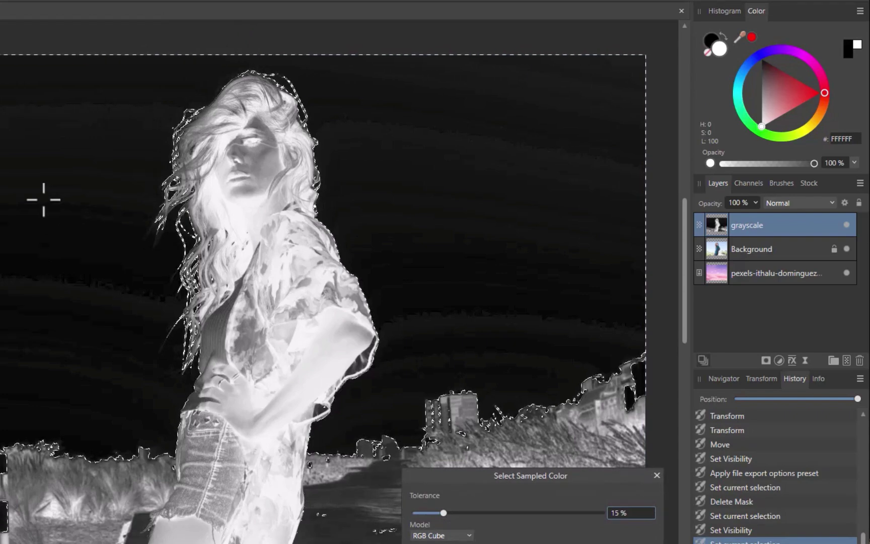
# Resample the dark sky and raise the selection tolerance to 27%.
pyautogui.click(446, 162)
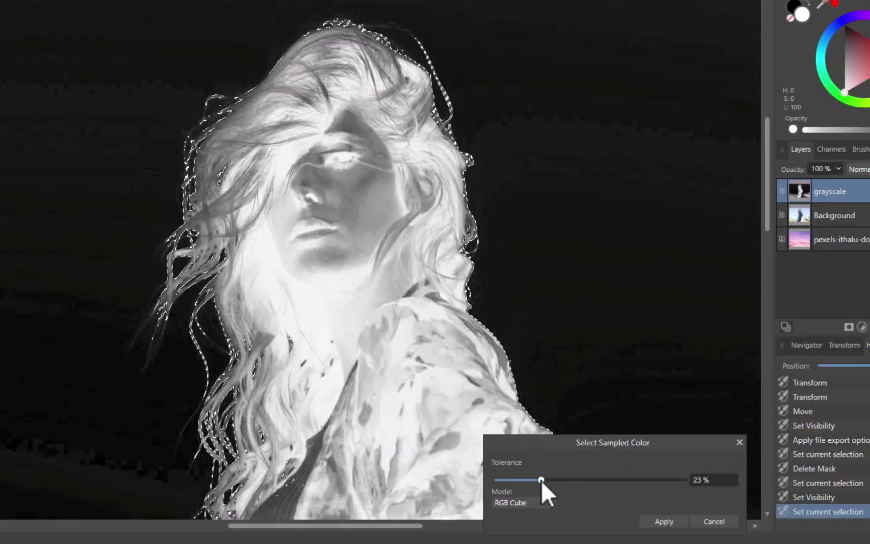
pyautogui.moveTo(539, 481)
pyautogui.mouseDown()
pyautogui.moveTo(451, 472)
pyautogui.moveTo(560, 479)
pyautogui.moveTo(549, 481)
pyautogui.mouseUp()
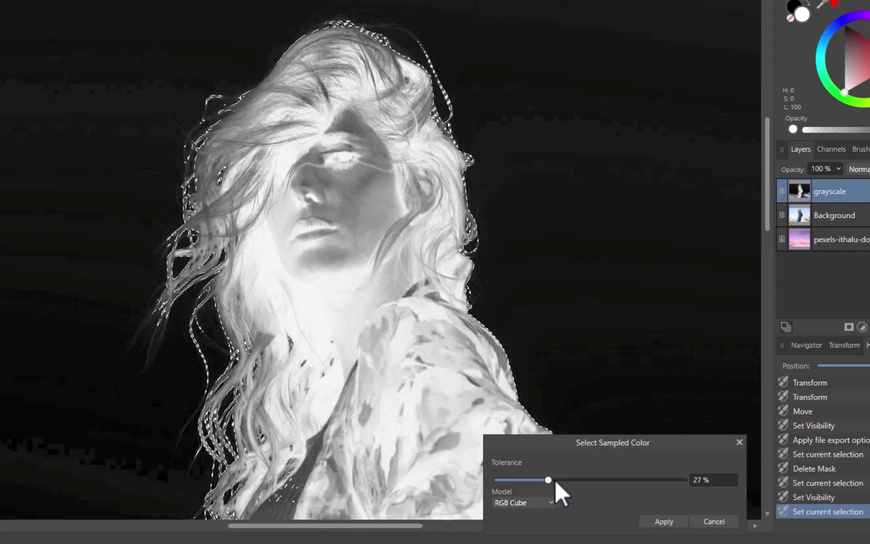
pyautogui.scroll(-5, 501, 186)
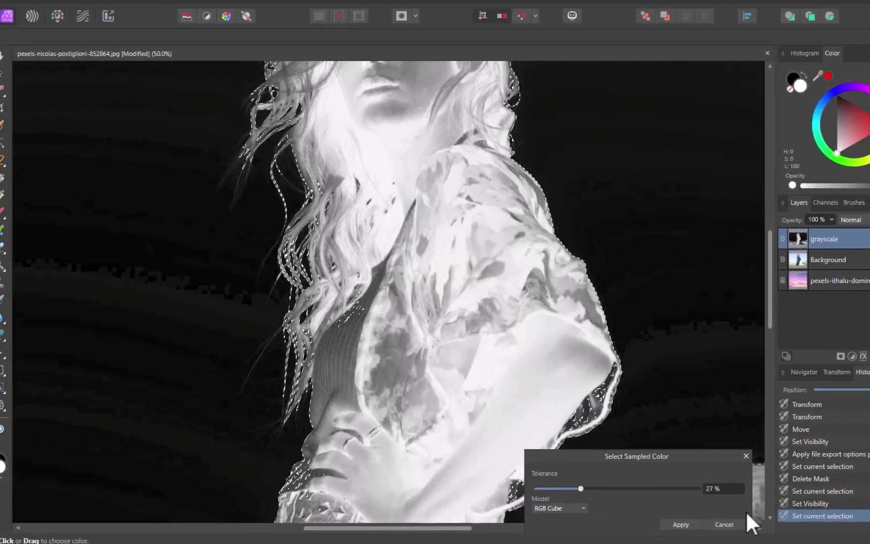
# Apply the sampled-colour selection and invert it so it covers the woman.
pyautogui.click(683, 525)
pyautogui.scroll(1, 627, 388)
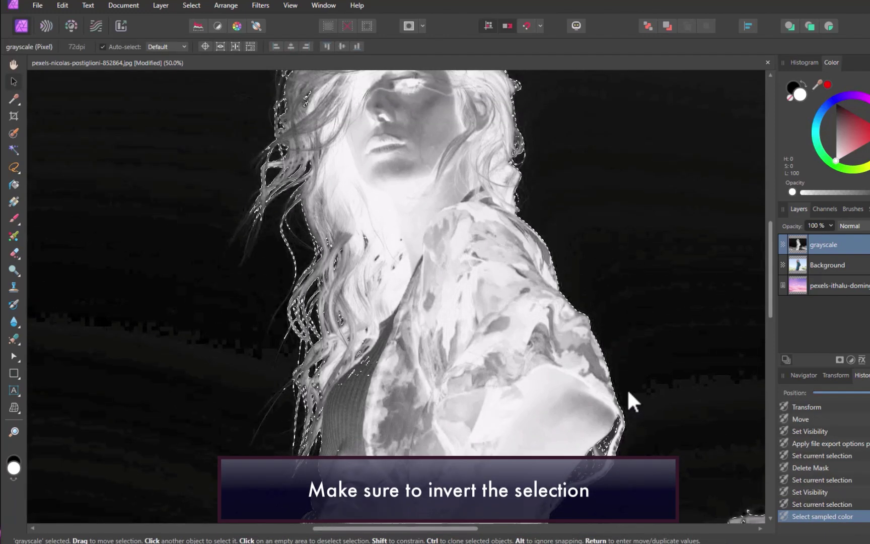
pyautogui.scroll(3, 627, 389)
pyautogui.click(195, 6)
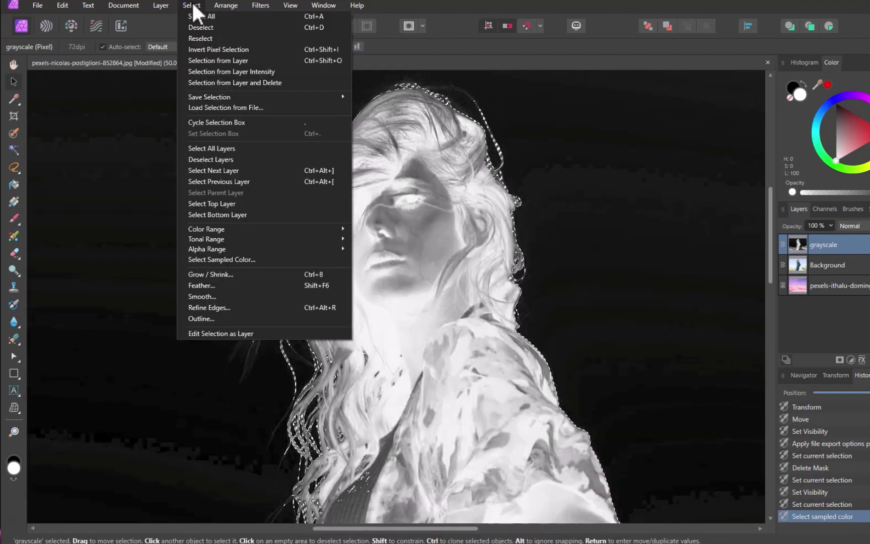
pyautogui.click(227, 50)
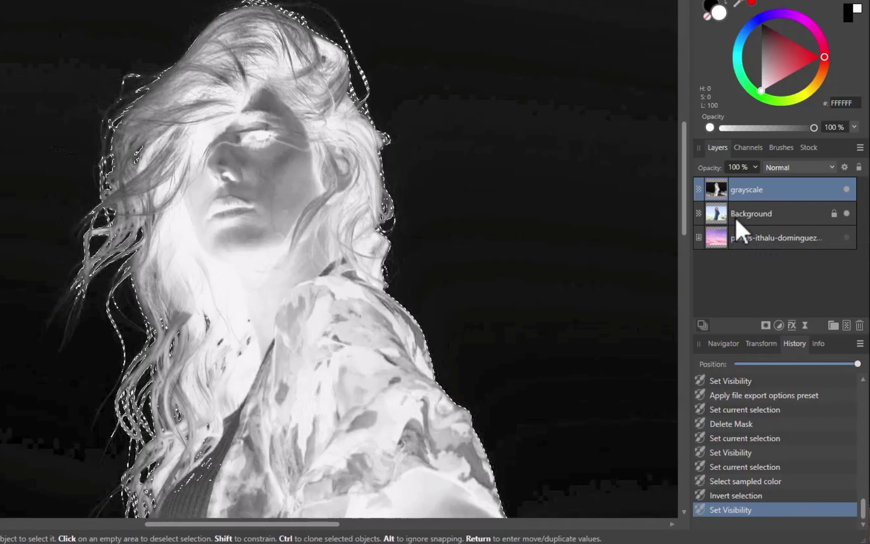
# Add a mask to the original Background layer and hide the grayscale layer.
pyautogui.click(816, 267)
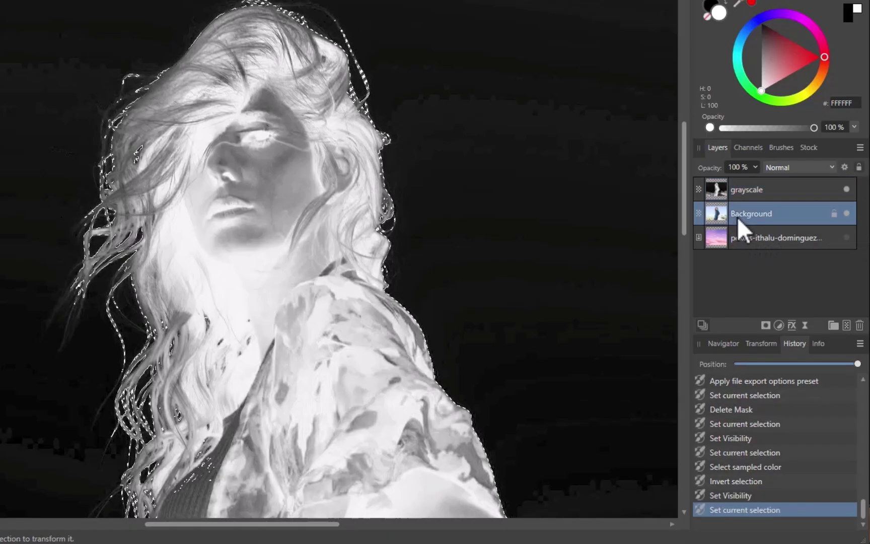
pyautogui.click(768, 323)
pyautogui.click(847, 190)
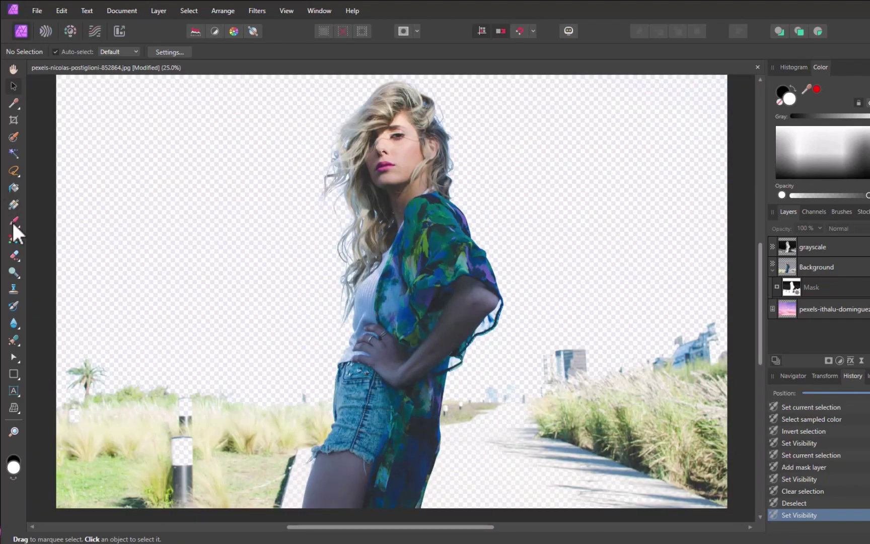
# Select the leftover grass at lower left with an enlarged Selection Brush.
pyautogui.click(14, 136)
pyautogui.press(']')
pyautogui.press(']')
pyautogui.press(']')
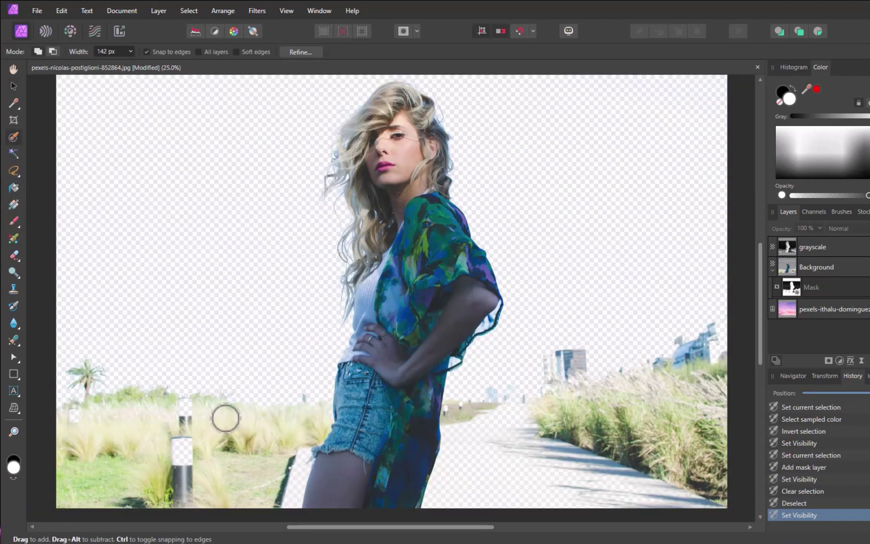
pyautogui.moveTo(206, 377)
pyautogui.mouseDown()
pyautogui.moveTo(97, 405)
pyautogui.moveTo(278, 412)
pyautogui.moveTo(280, 476)
pyautogui.moveTo(149, 483)
pyautogui.moveTo(183, 466)
pyautogui.moveTo(85, 375)
pyautogui.moveTo(486, 419)
pyautogui.moveTo(504, 471)
pyautogui.moveTo(603, 457)
pyautogui.moveTo(540, 435)
pyautogui.moveTo(678, 334)
pyautogui.moveTo(713, 461)
pyautogui.mouseUp()
# Paint the mask black over the remaining grass on the left and buildings on the right.
pyautogui.press('b')
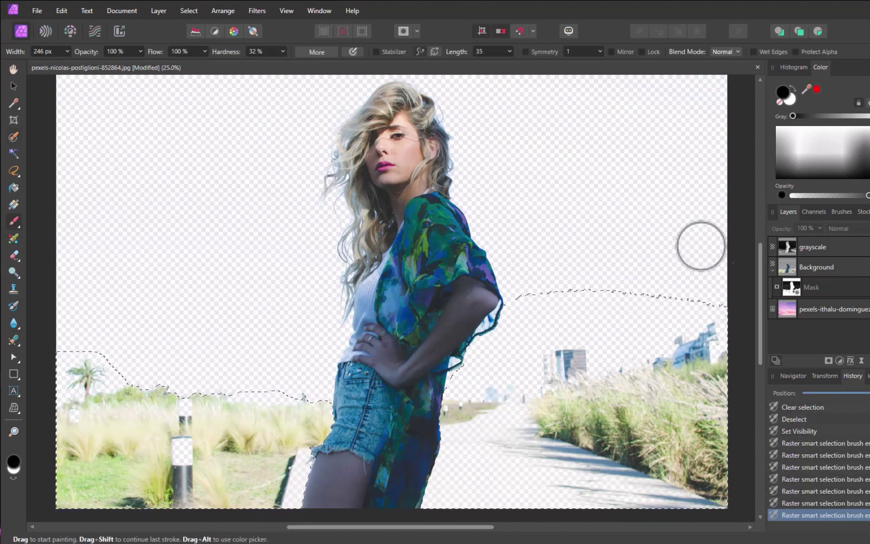
pyautogui.click(817, 291)
pyautogui.press(']')
pyautogui.press(']')
pyautogui.press(']')
pyautogui.scroll(2, 266, 466)
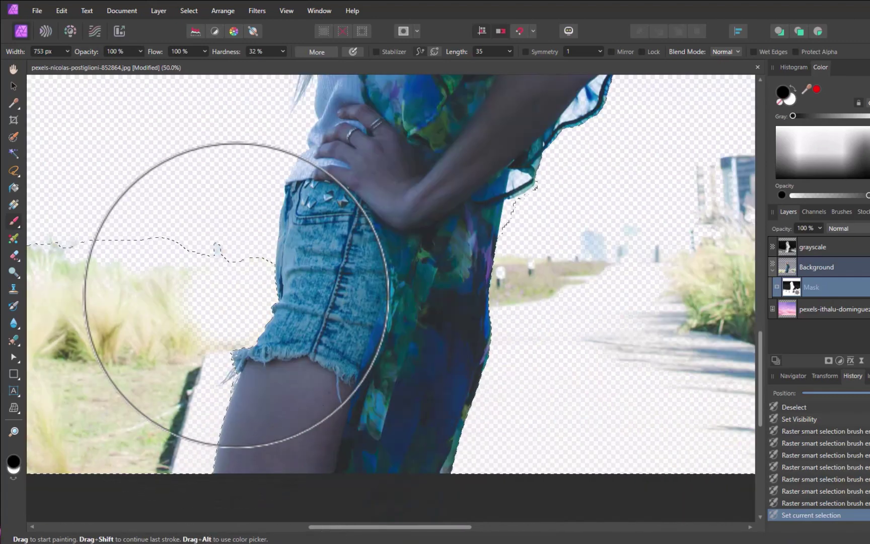
pyautogui.moveTo(233, 263); pyautogui.dragTo(28, 441)
pyautogui.hscroll(-10, 28, 443)
pyautogui.moveTo(184, 247); pyautogui.dragTo(311, 369)
pyautogui.scroll(-2, 291, 470)
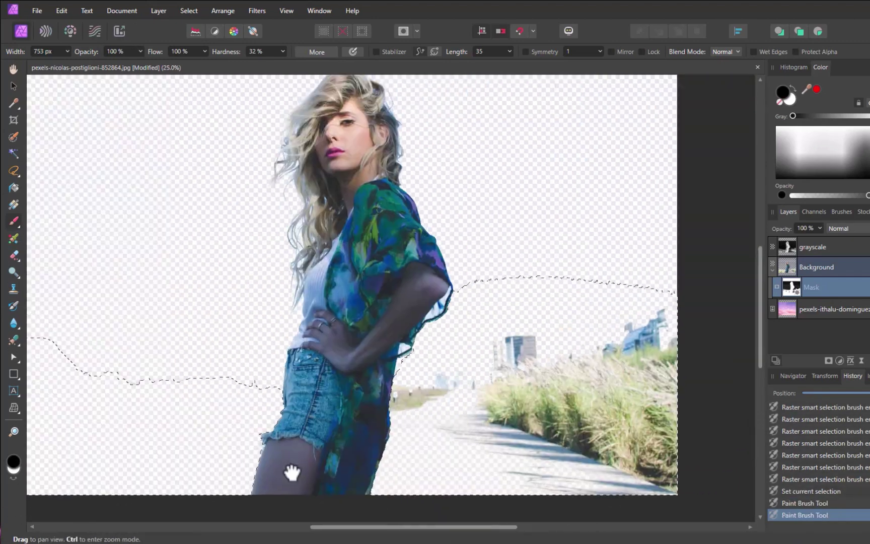
pyautogui.moveTo(473, 362)
pyautogui.mouseDown()
pyautogui.moveTo(638, 424)
pyautogui.moveTo(512, 497)
pyautogui.mouseUp()
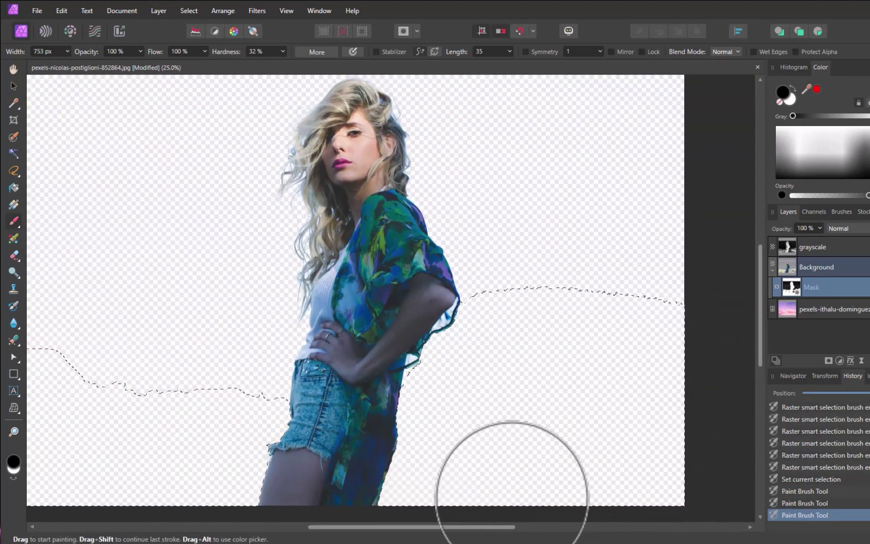